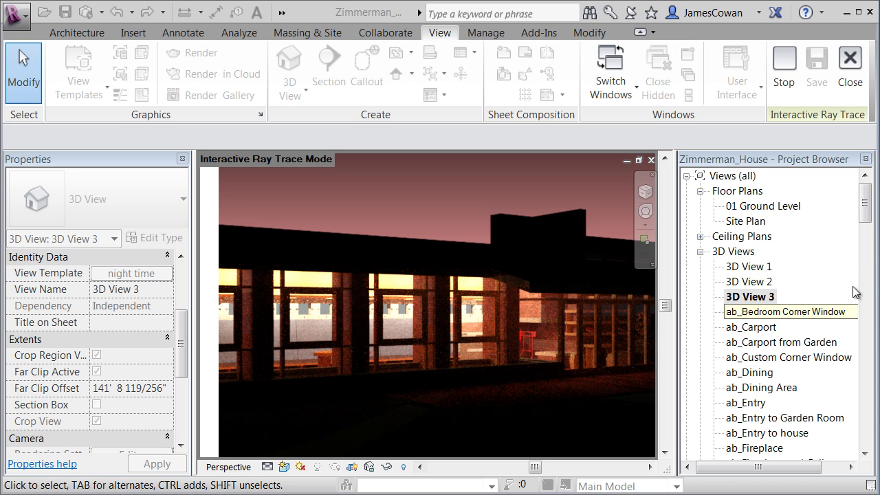
Exit the interactive ray trace and open the ab_Planter - Exterior and ab_South Patio 3D views in turn
click(850, 64)
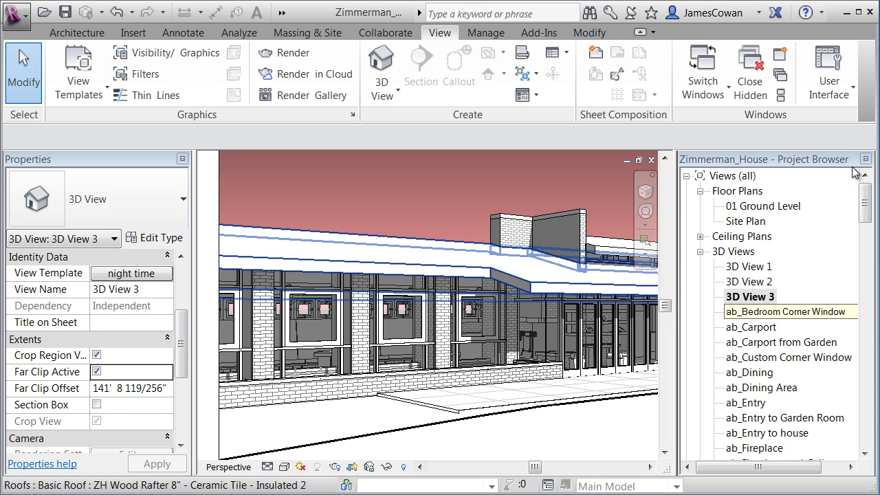
drag(868, 193, 868, 249)
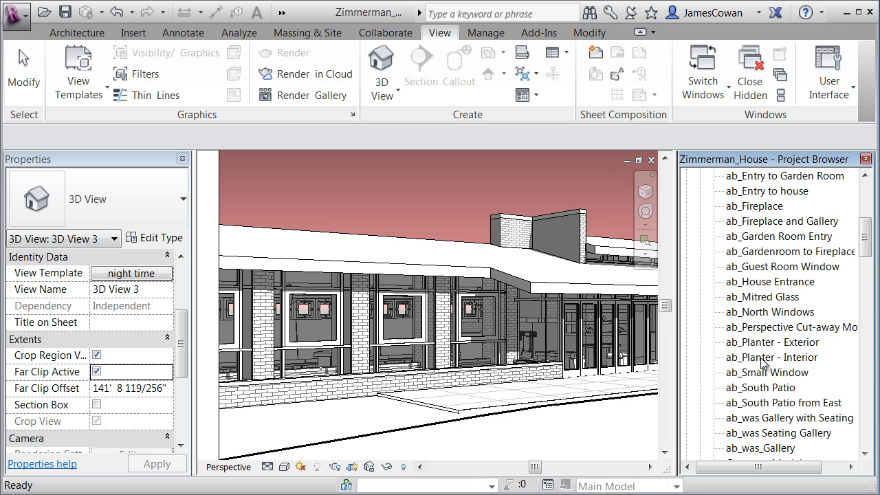
double_click(779, 344)
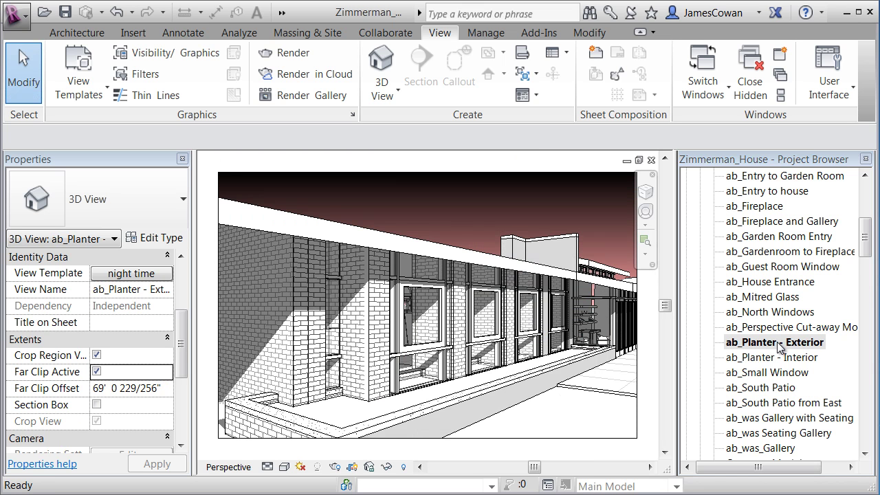
drag(873, 249, 875, 271)
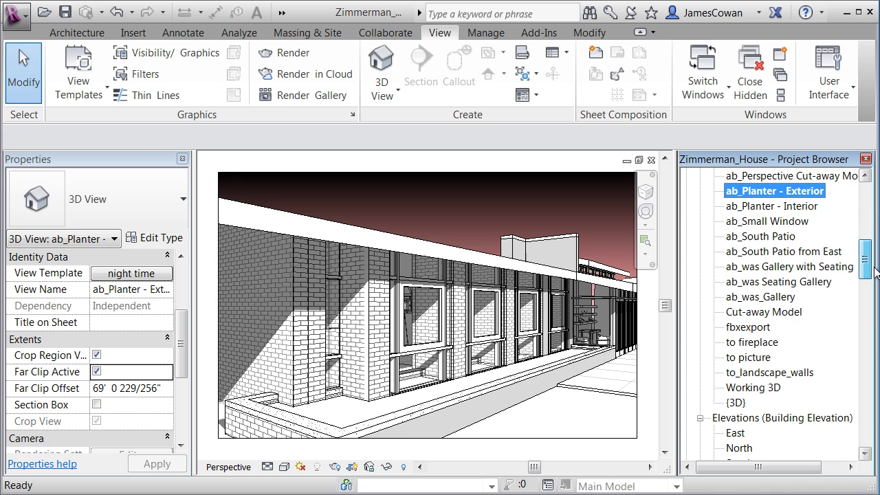
double_click(775, 238)
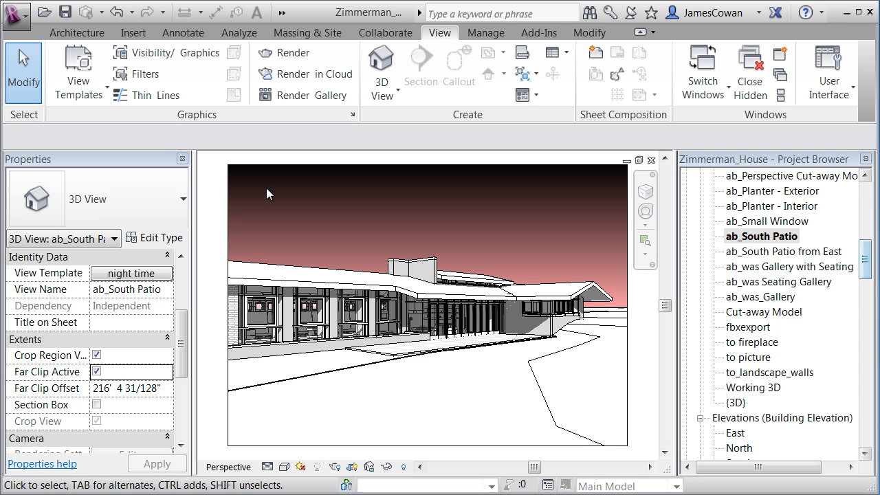
Change the background of the "night time" view template to Sky and save the template
click(84, 100)
click(96, 196)
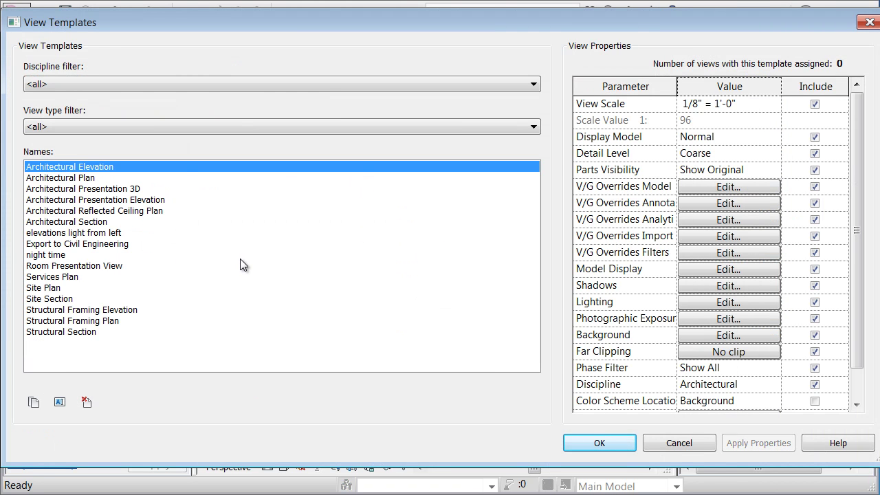
click(58, 256)
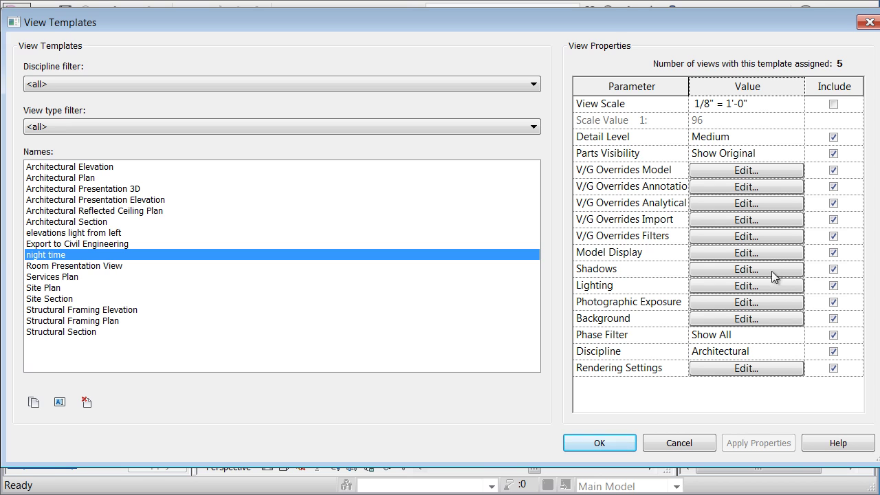
click(737, 322)
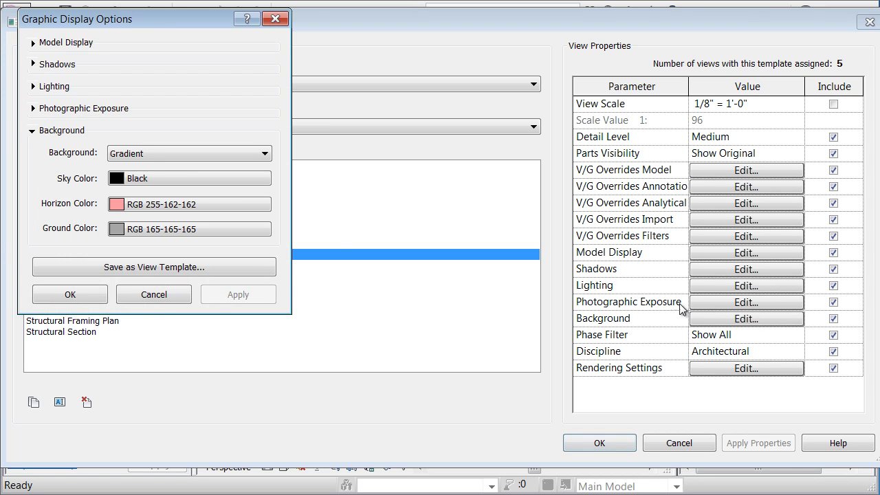
click(190, 157)
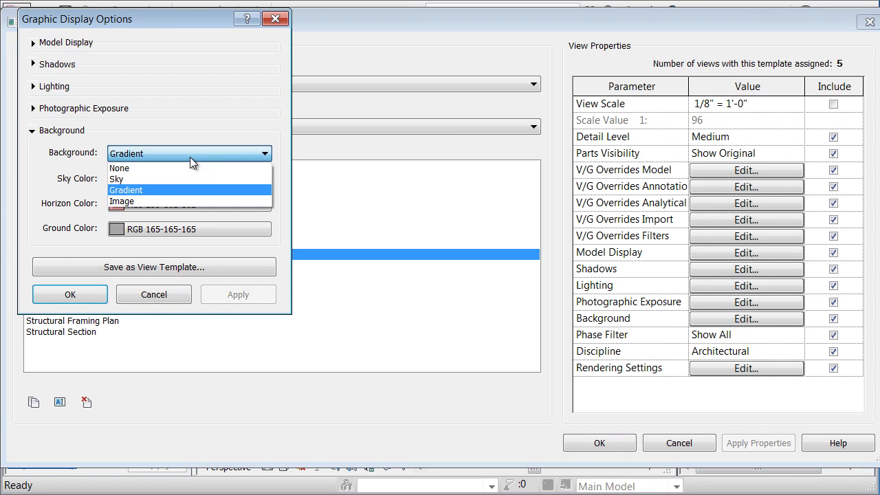
click(127, 180)
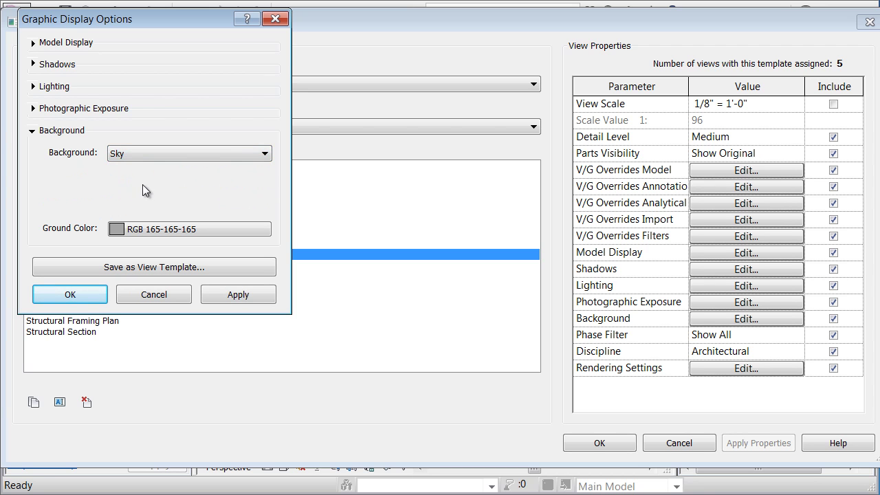
click(238, 294)
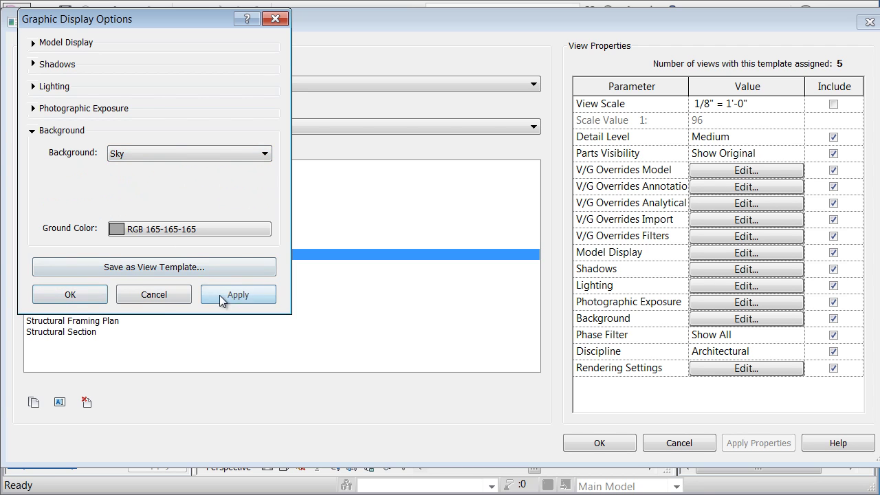
click(79, 297)
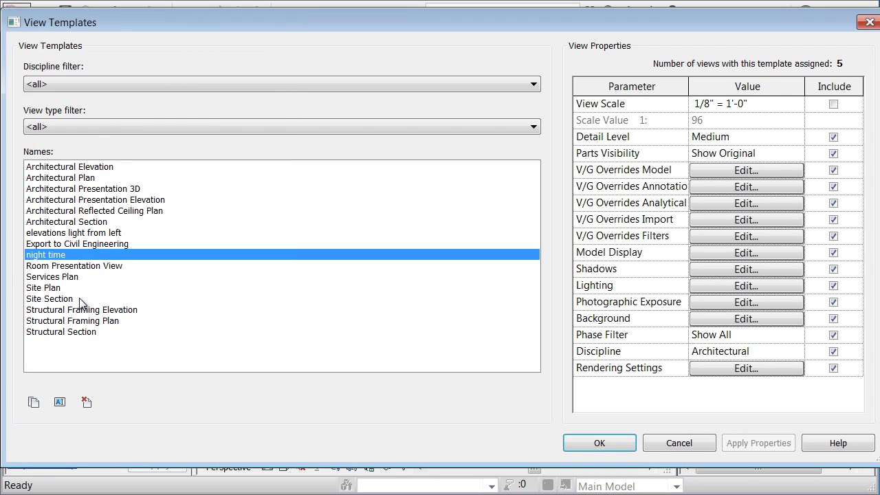
click(598, 440)
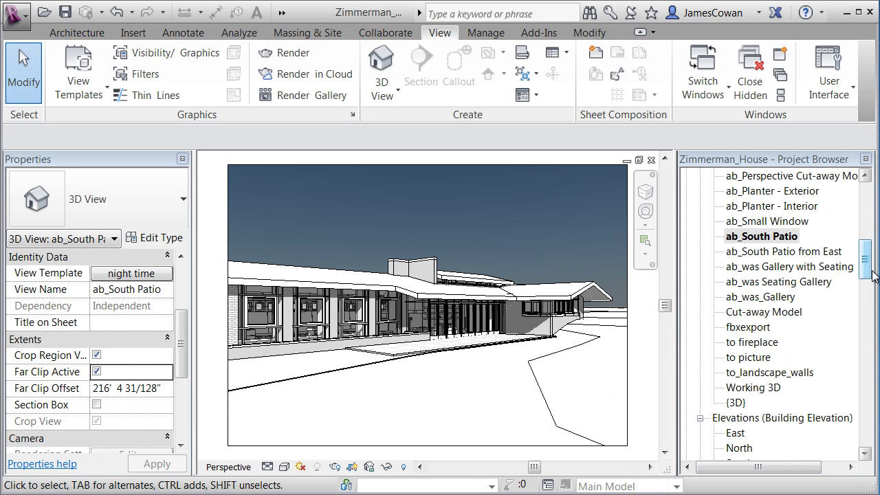
Open 3D View 3 and the ab_House Entrance view to check the template's background in them
scroll(869, 275, up, 4)
drag(867, 252, 866, 240)
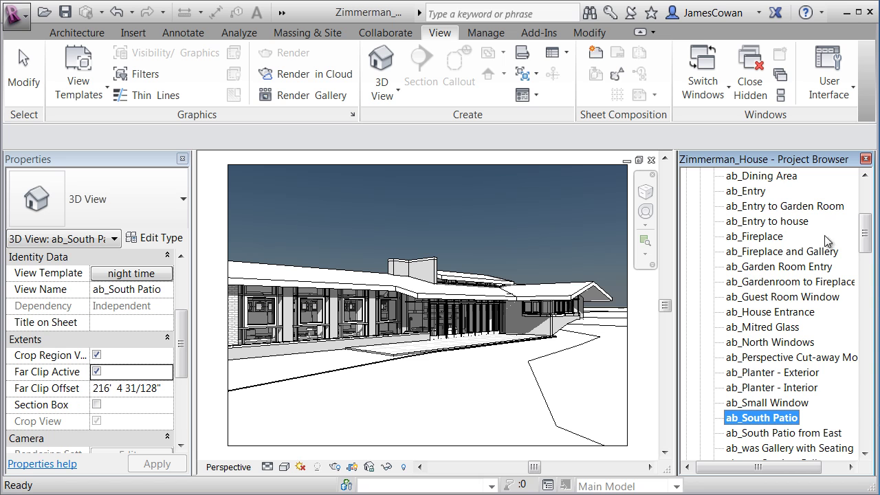
drag(867, 234, 866, 204)
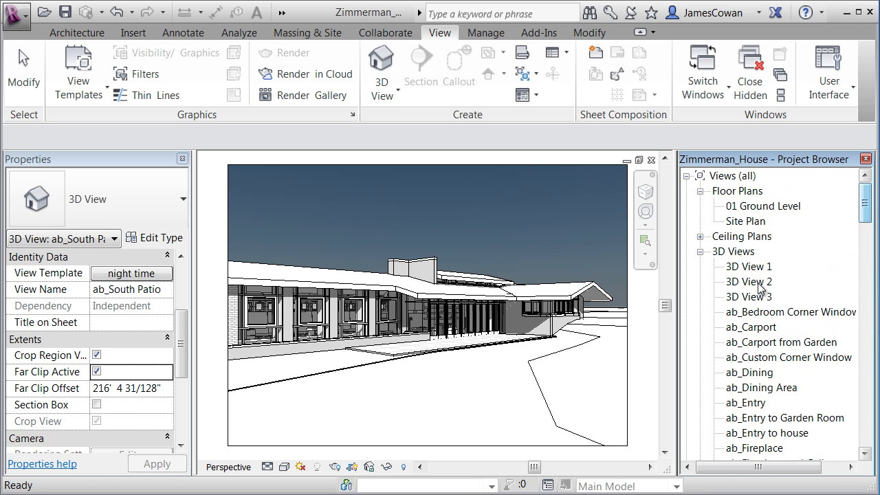
double_click(749, 295)
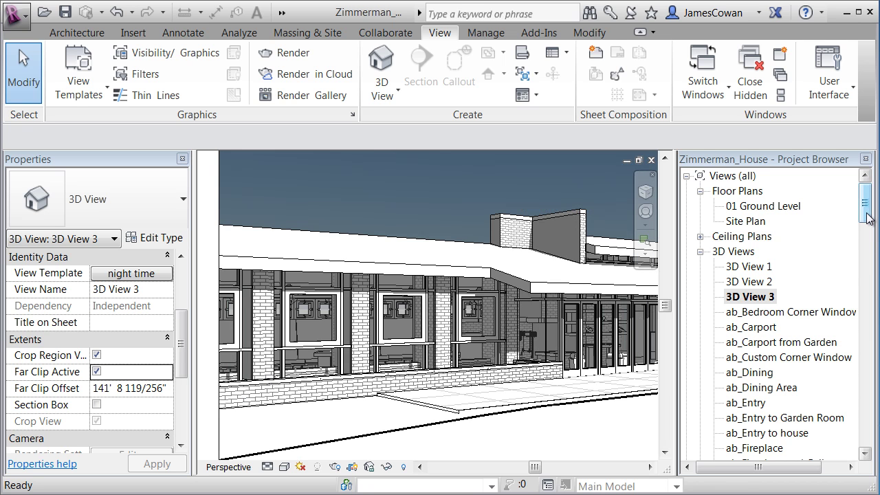
drag(867, 218, 865, 254)
click(777, 284)
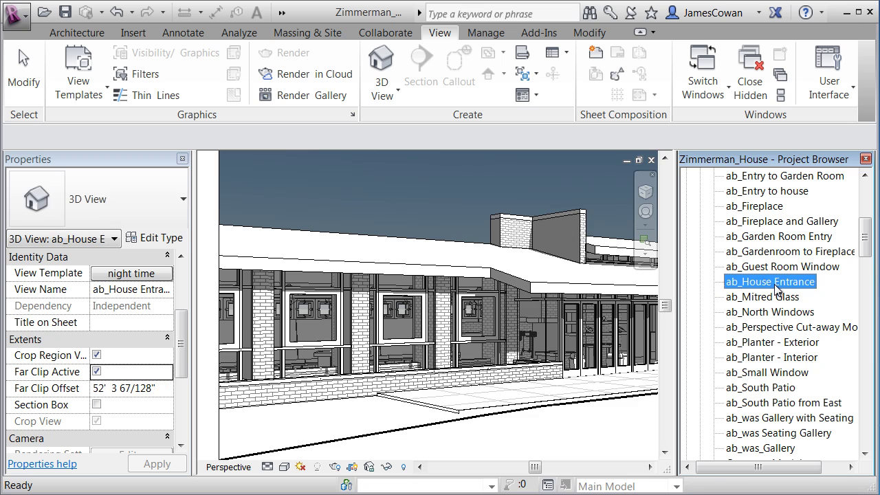
double_click(776, 283)
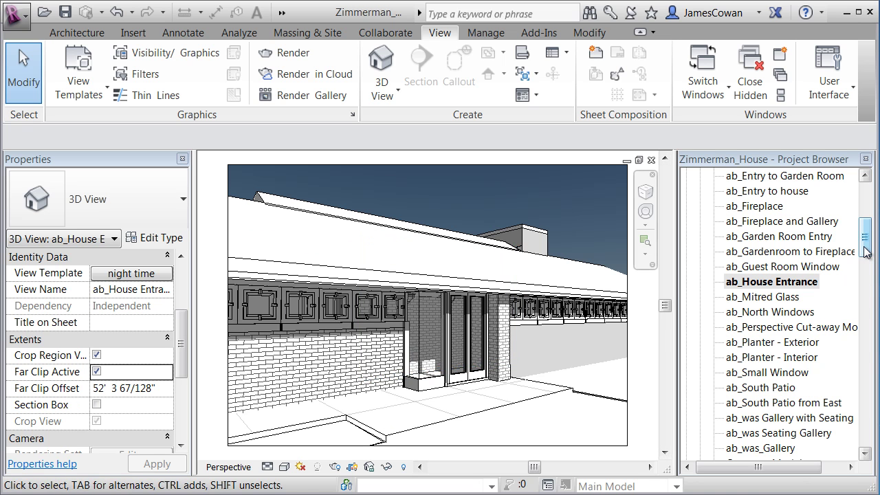
Preview the ab_House Entrance view in Ray Trace mode, and exit the ray trace
click(285, 468)
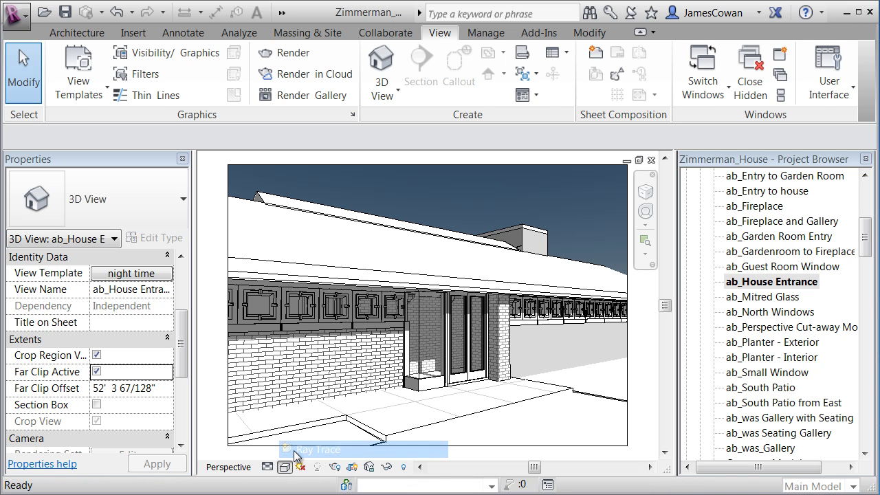
click(316, 449)
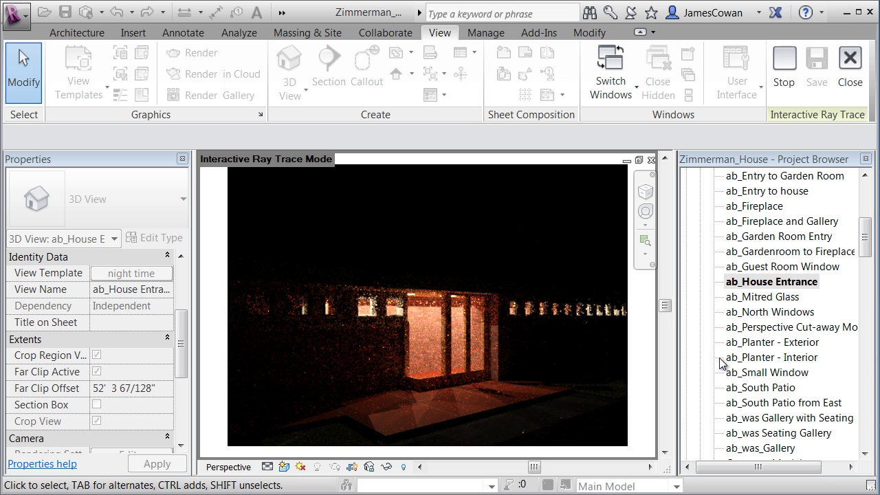
click(850, 69)
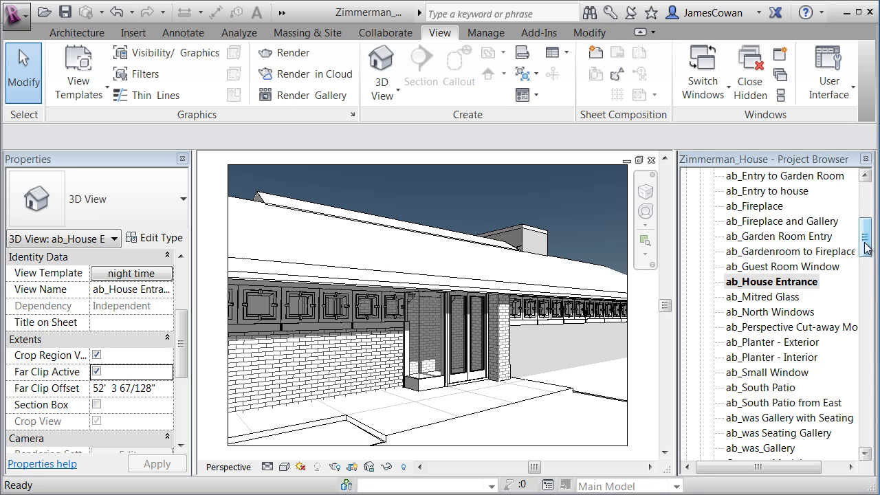
Check the view template assigned to the East elevation, and view the North and South elevations for comparison
click(865, 244)
drag(865, 244, 857, 294)
double_click(736, 237)
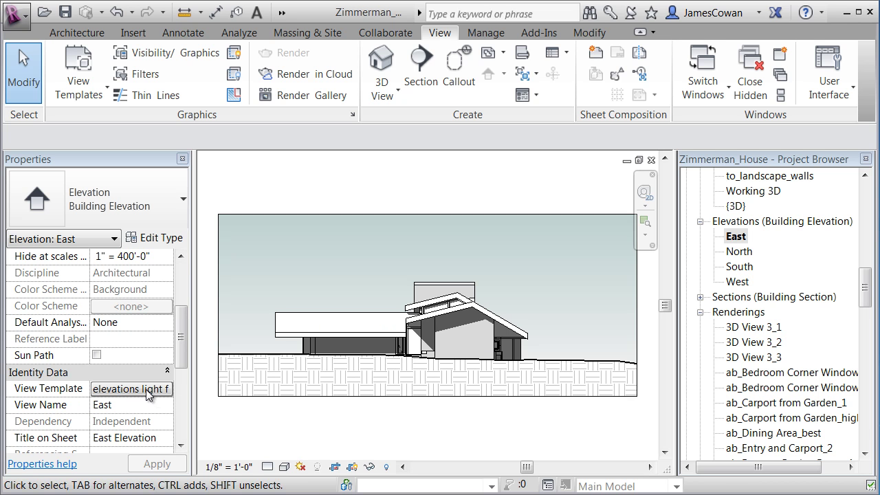
click(145, 389)
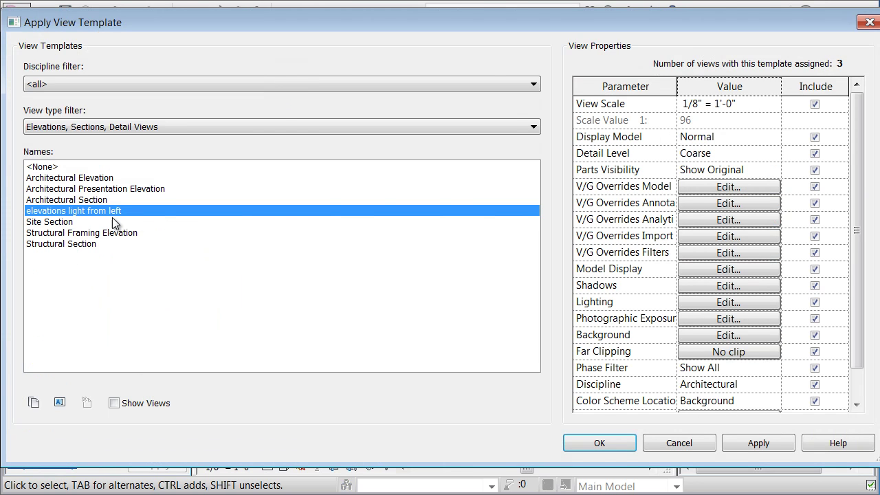
click(596, 441)
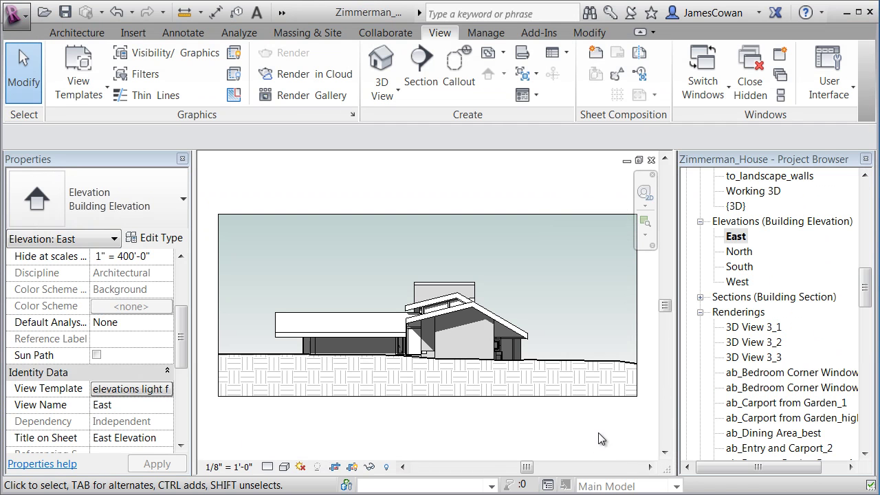
double_click(739, 253)
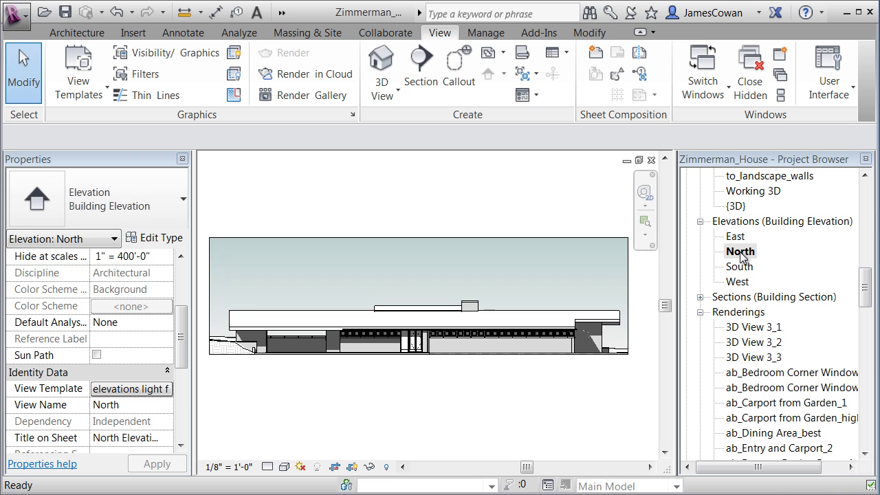
double_click(737, 269)
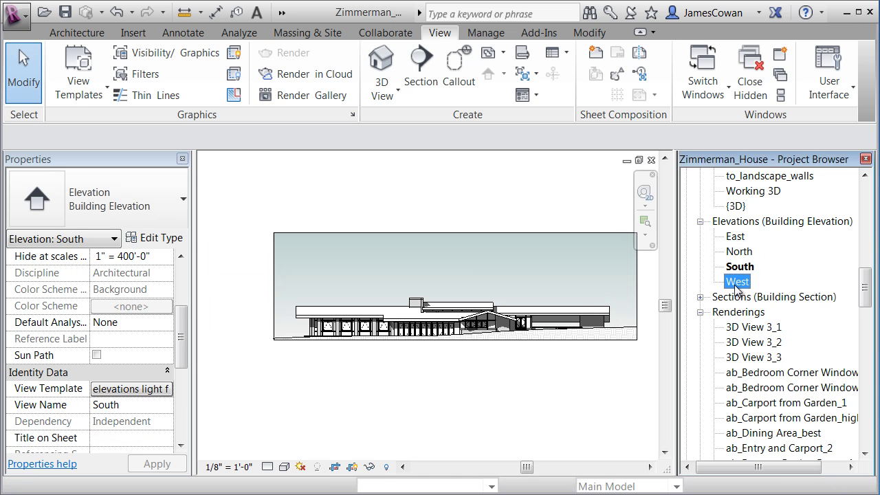
Open the West elevation and assign it the "elevations light from left" view template
double_click(737, 282)
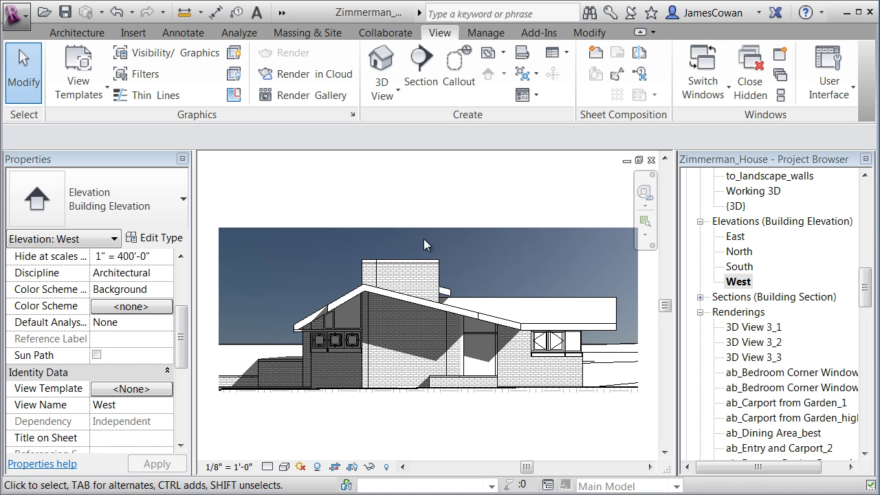
click(131, 389)
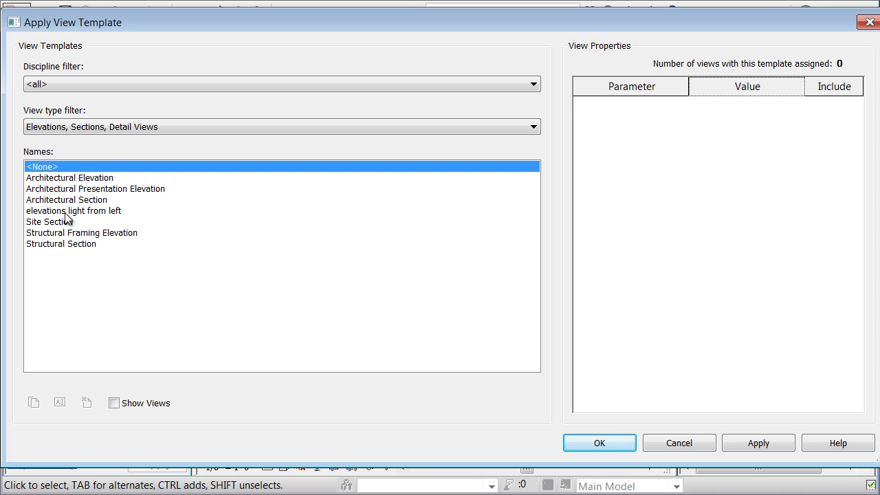
click(66, 211)
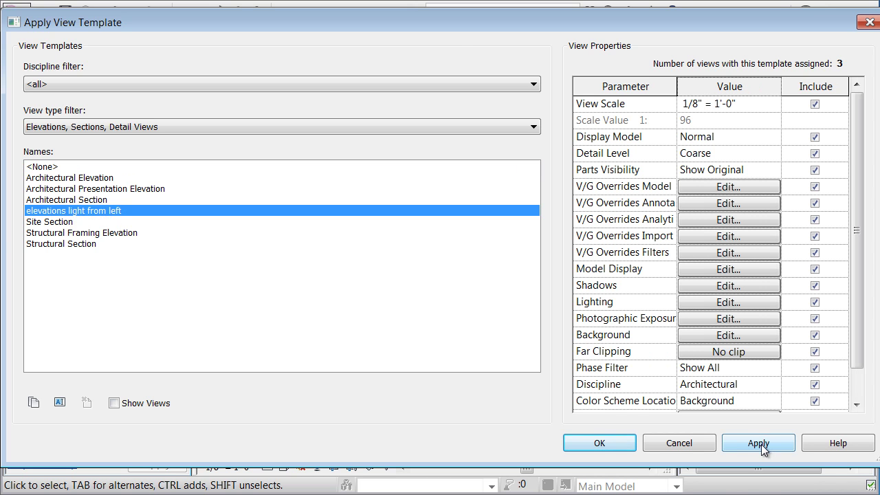
click(607, 441)
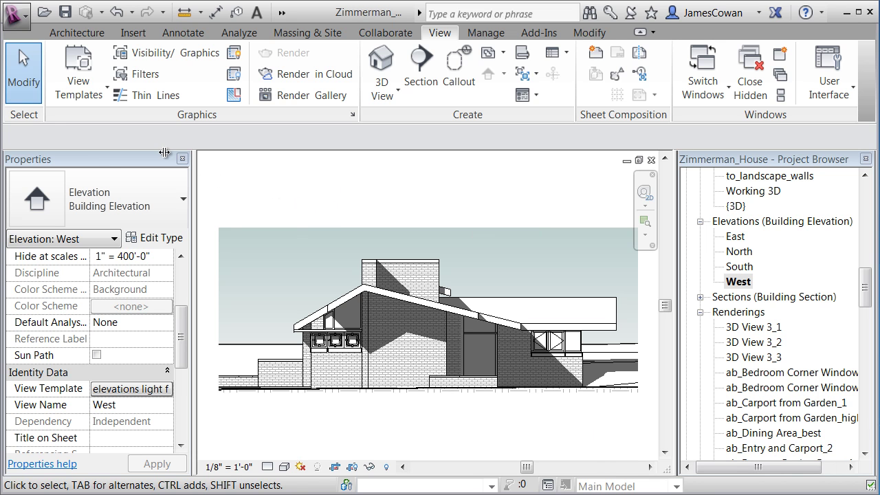
Duplicate the "elevations light from left" view template under the name "elevation light from right with grad"
click(82, 98)
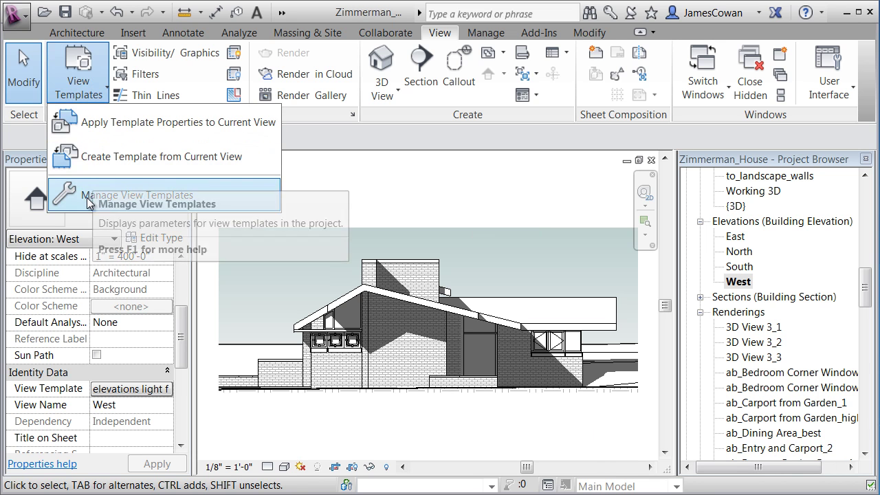
click(140, 204)
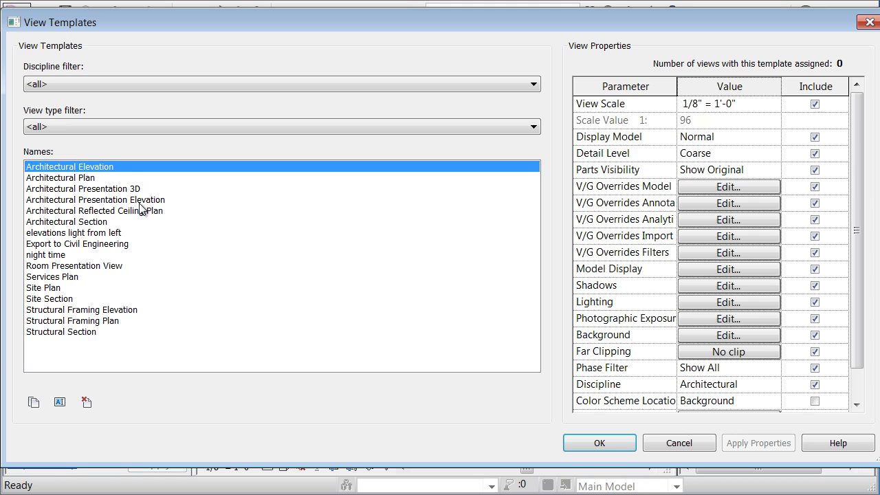
click(58, 234)
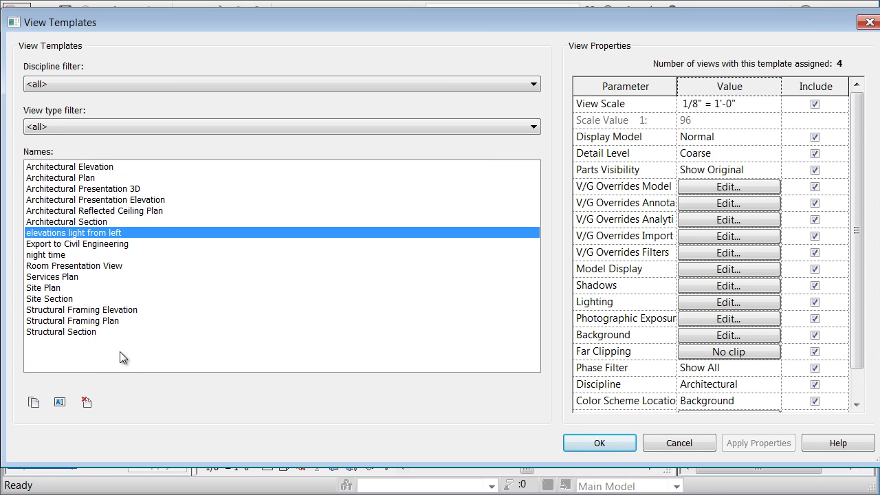
click(35, 404)
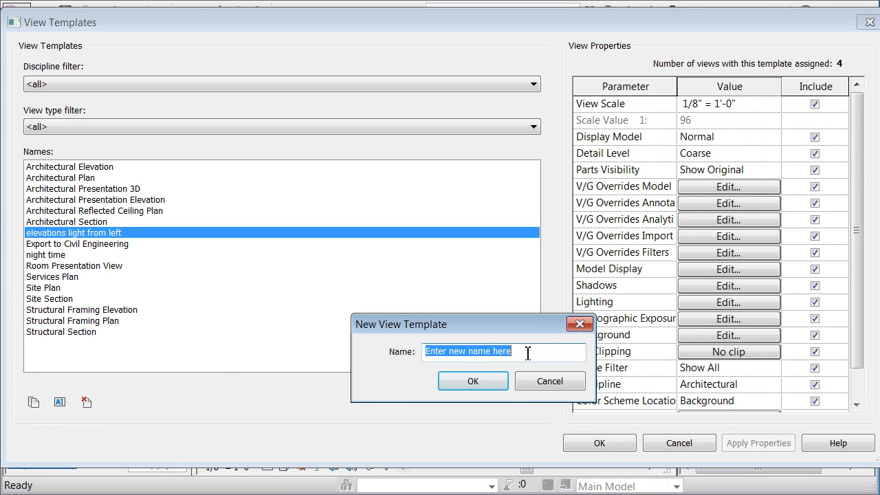
text(elevation light from right with grad)
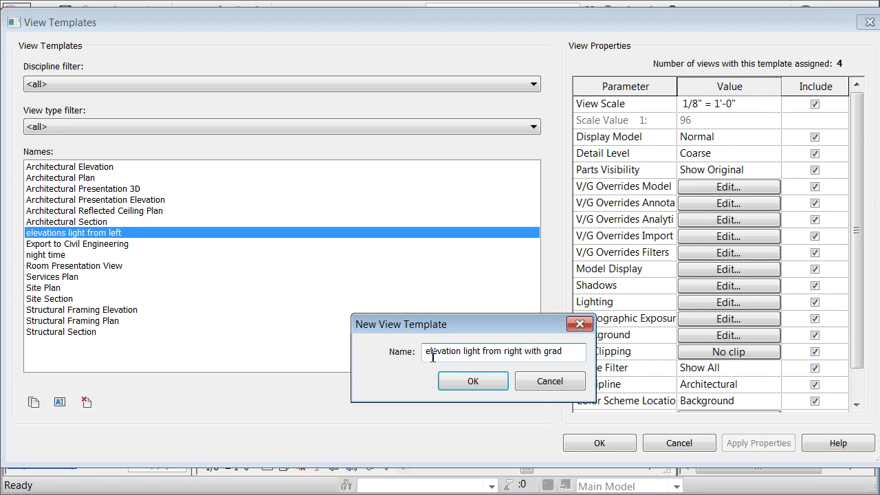
click(465, 382)
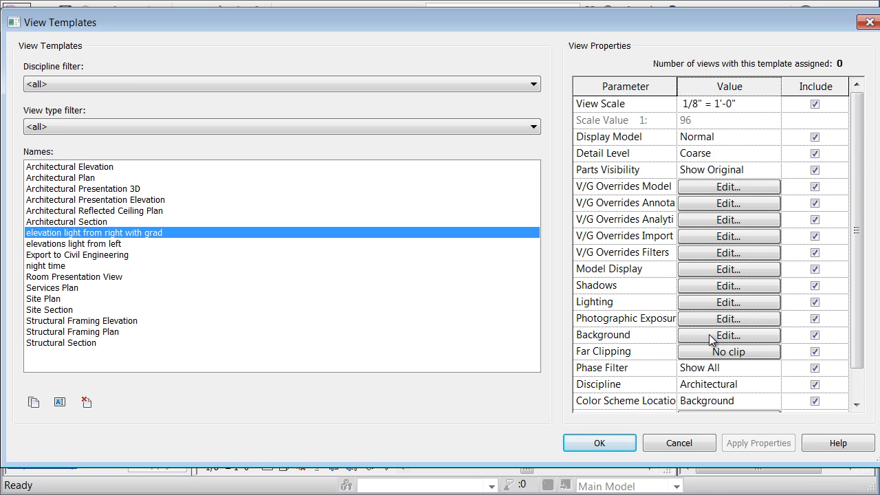
Try to change the new template's lighting to the "Sunlight from Top Right" sun preset
click(701, 303)
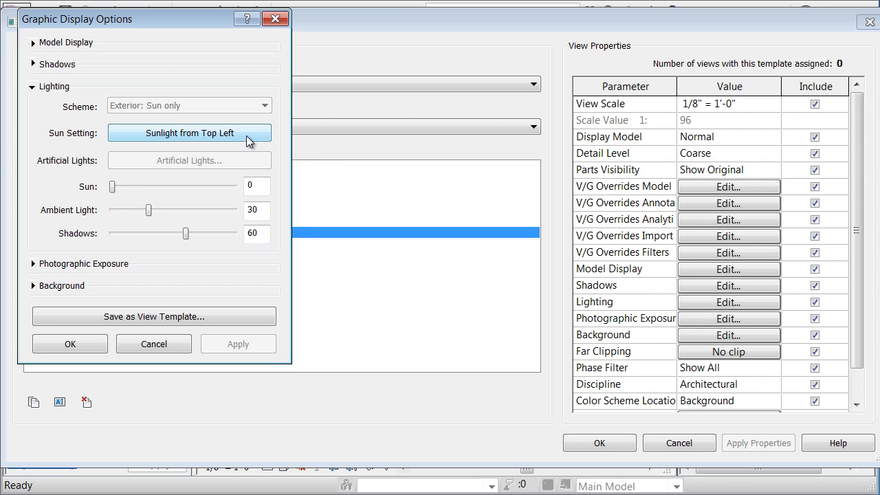
click(248, 137)
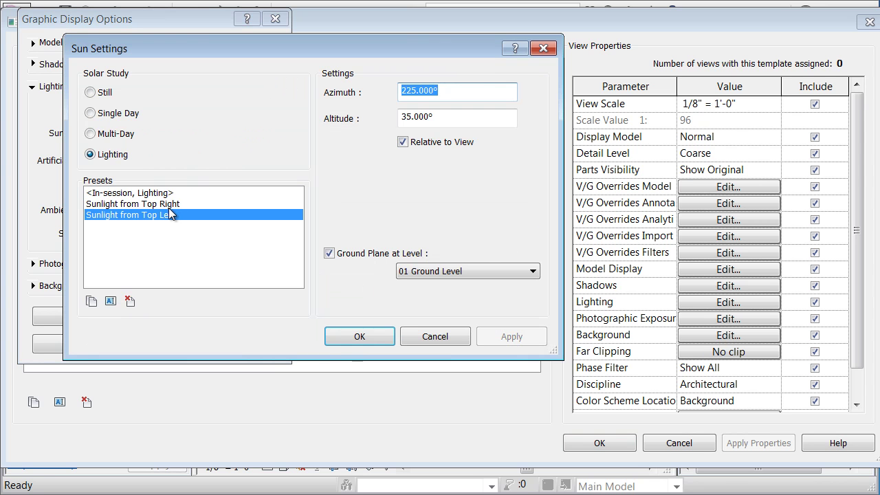
click(167, 205)
click(360, 337)
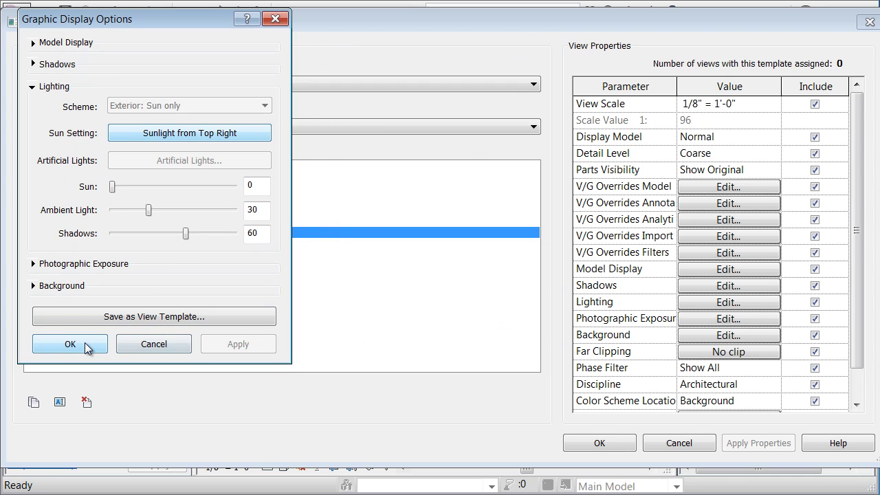
click(275, 20)
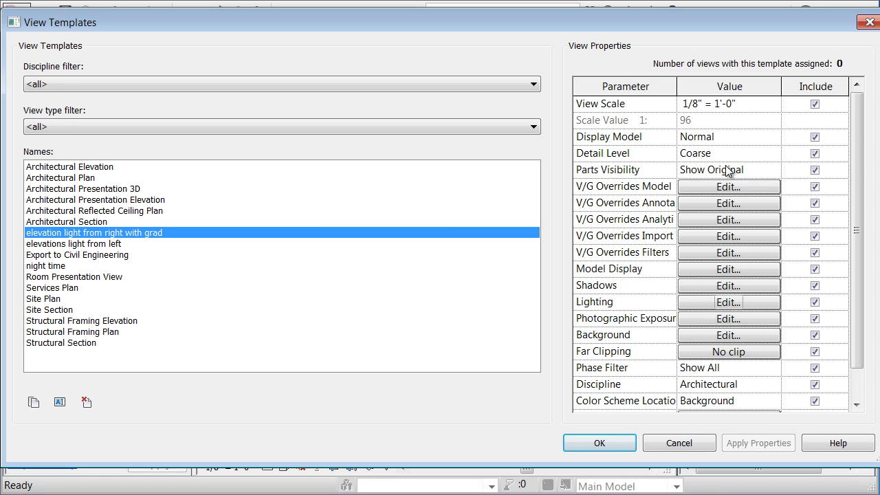
Set the sky color of the new template's gradient background to black and save the template changes
click(719, 336)
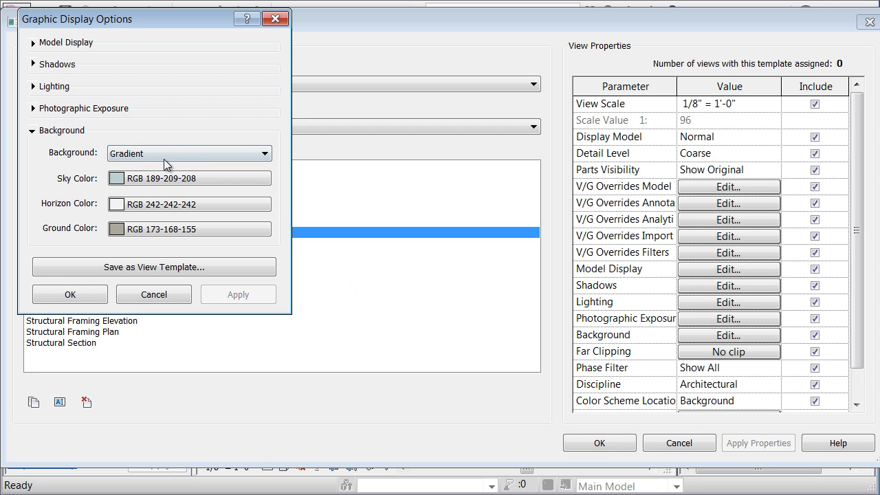
click(123, 180)
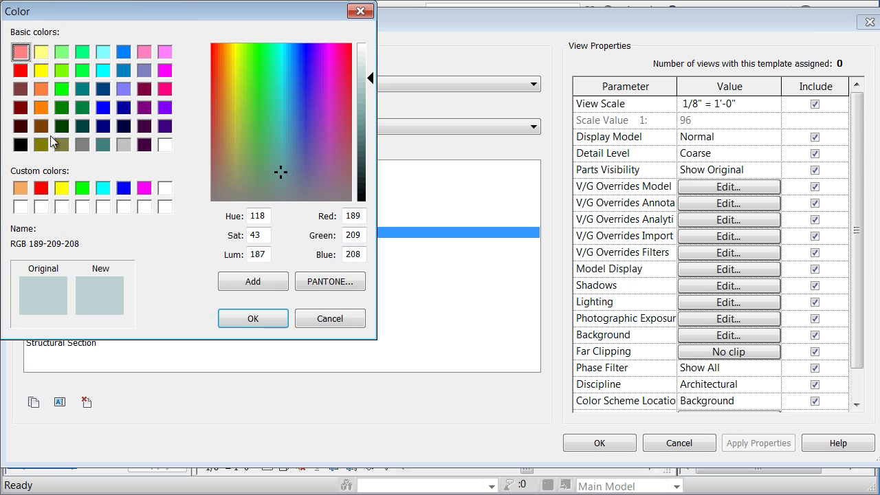
click(20, 144)
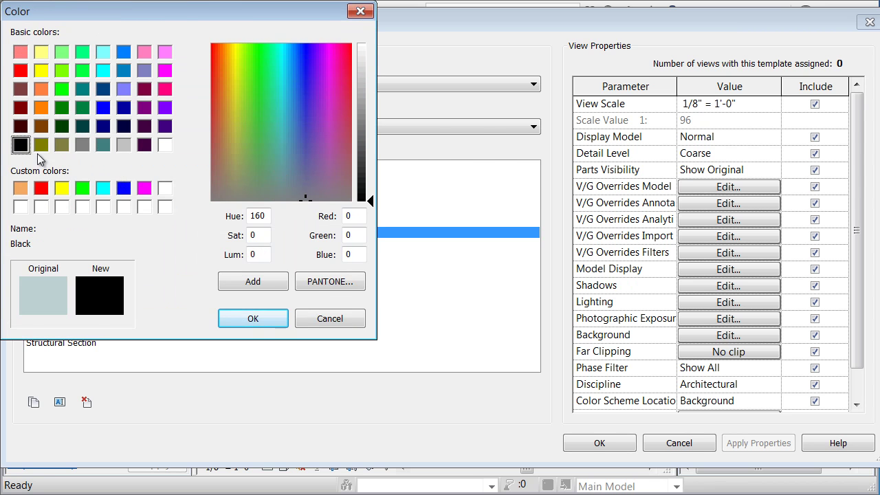
click(253, 320)
click(73, 297)
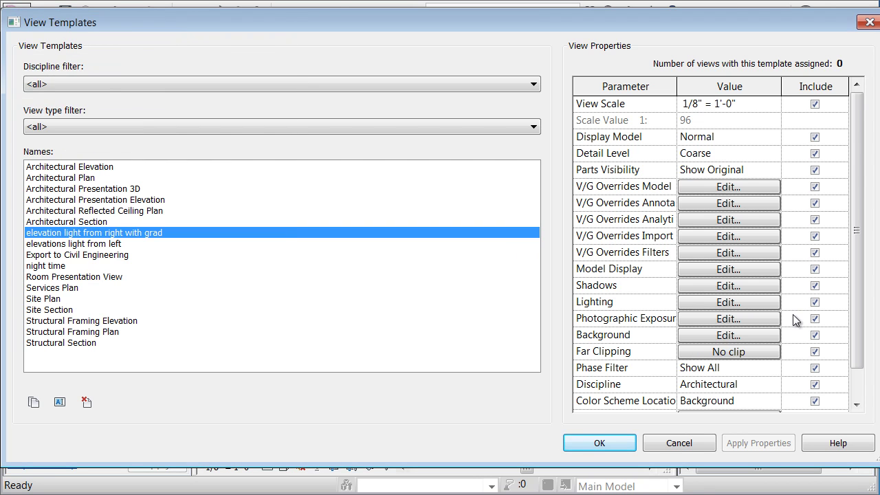
click(608, 441)
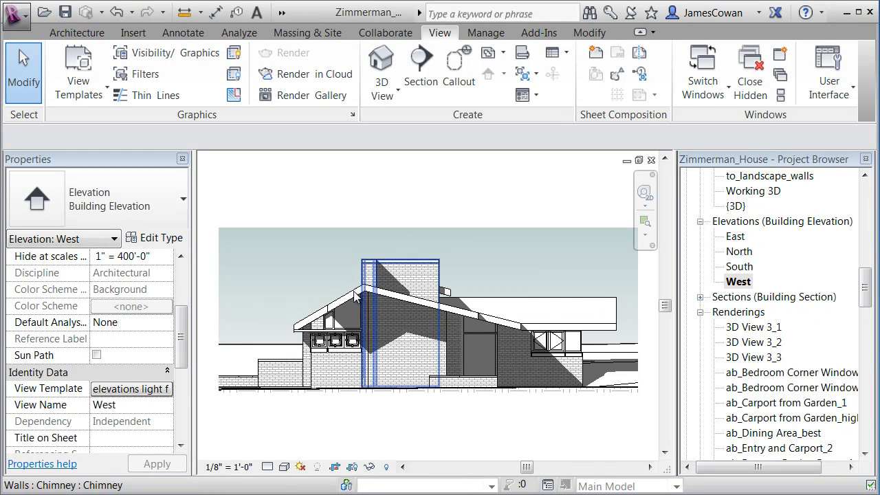
Assign the "elevation light from right with grad" view template to the West elevation
click(165, 390)
click(165, 397)
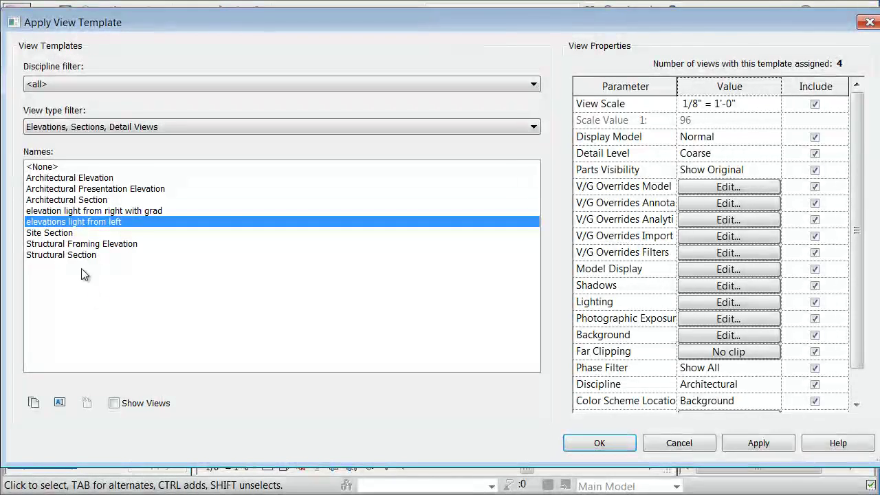
click(106, 213)
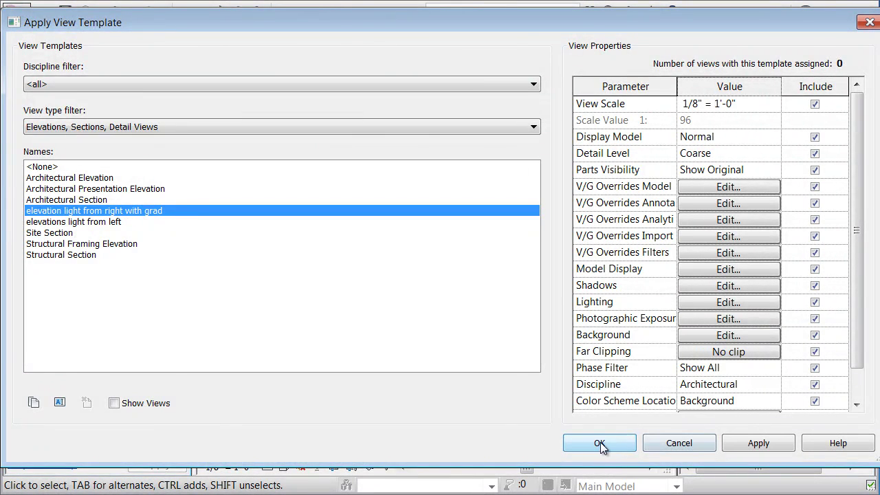
click(599, 443)
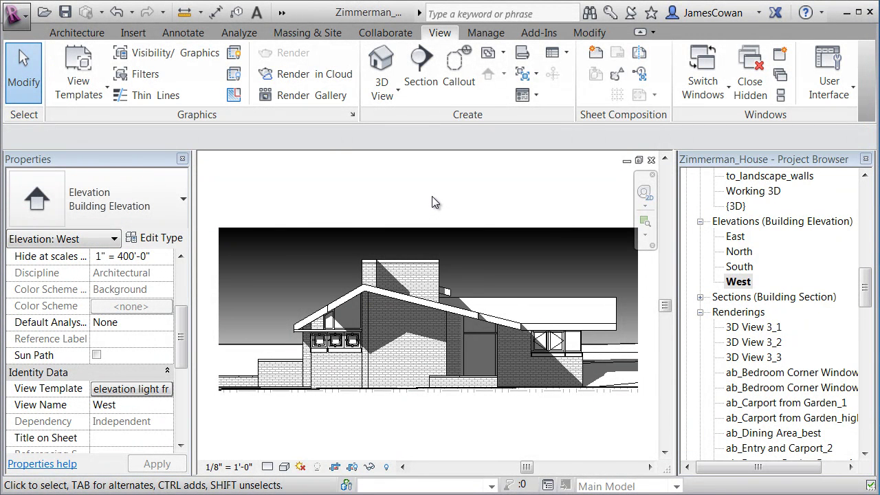
Delete the "elevations light from left" view template, choosing "elevation light from right with grad" as the replacement for the views using it
click(81, 97)
click(112, 205)
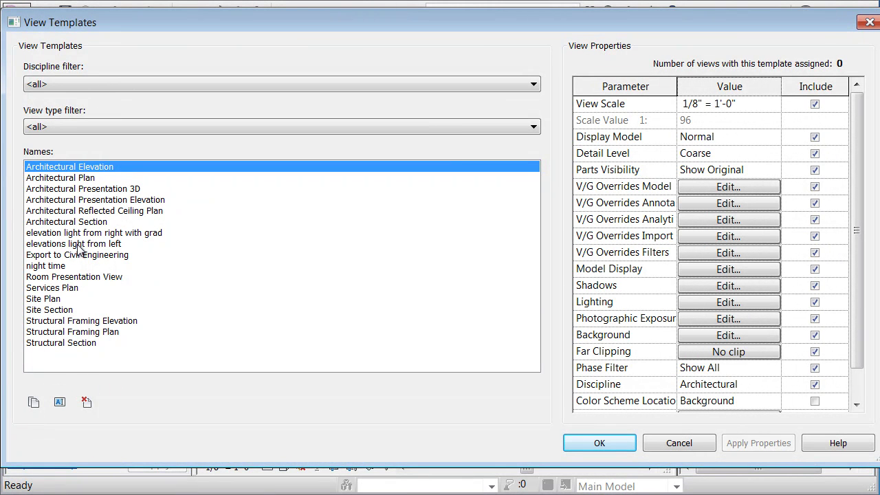
click(80, 245)
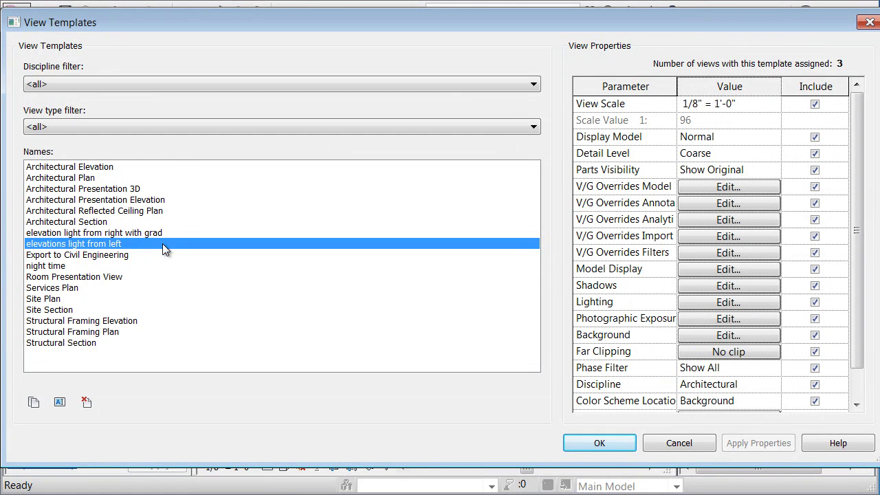
click(87, 402)
drag(598, 232, 506, 118)
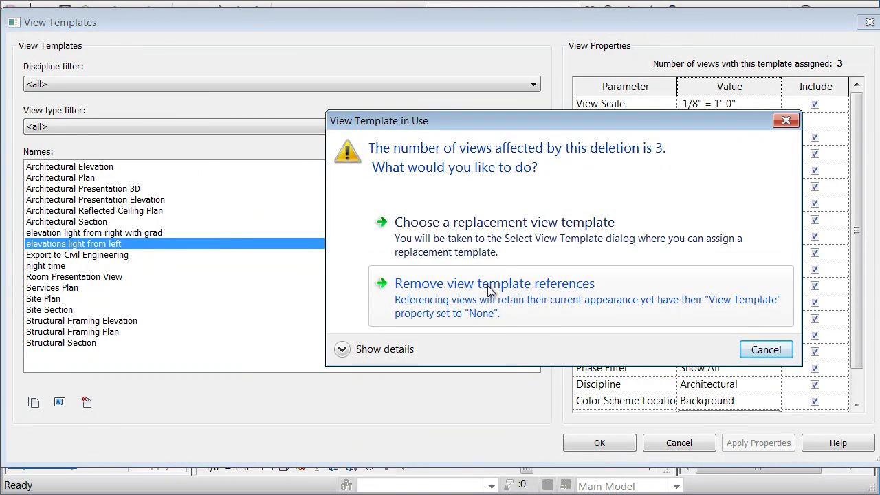
click(474, 231)
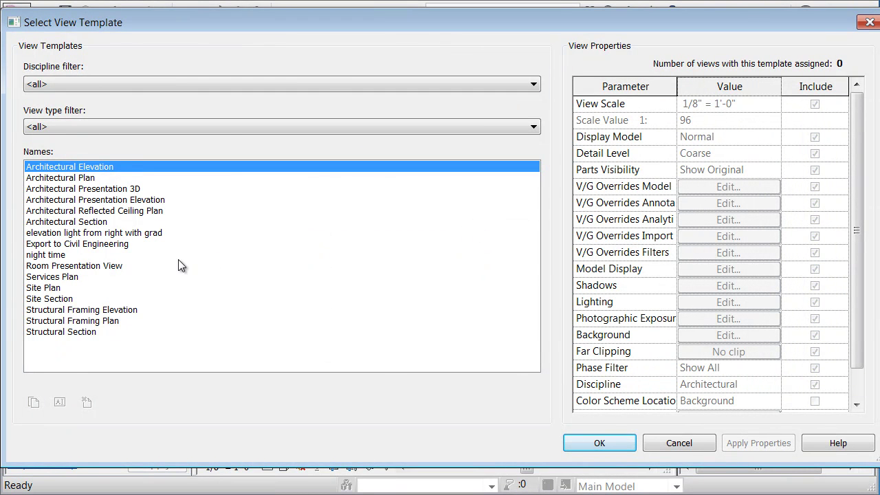
click(110, 233)
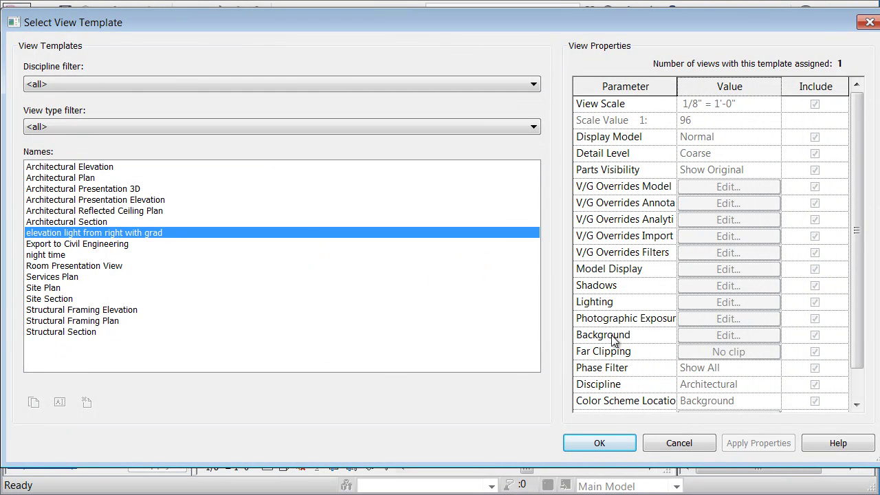
click(600, 443)
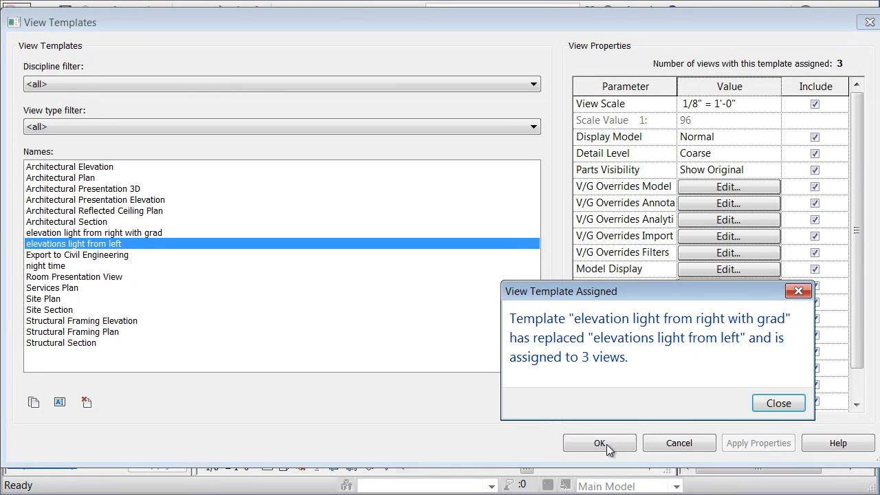
click(777, 403)
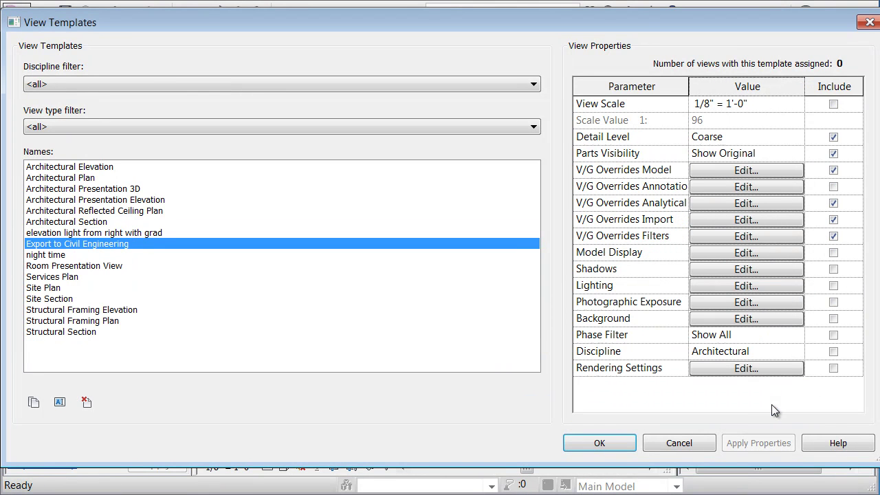
click(592, 441)
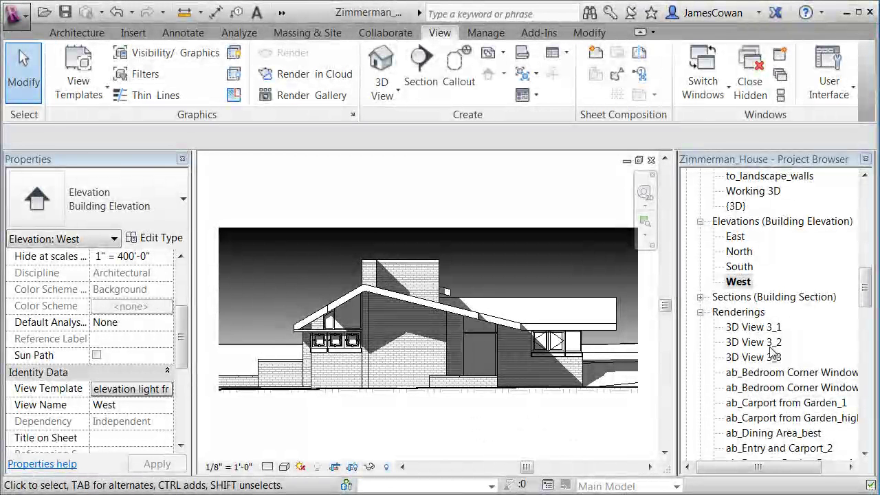
Open the South, North and East elevations to check the replacement template's background in each
double_click(739, 268)
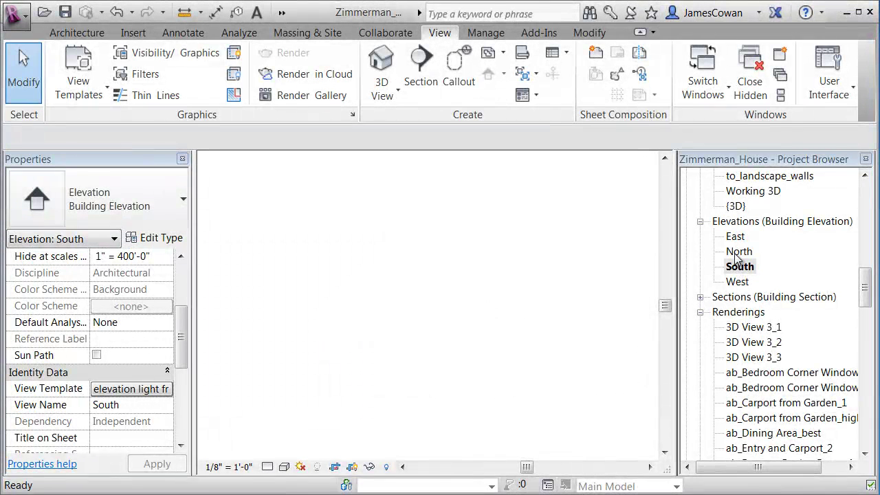
double_click(740, 252)
double_click(735, 236)
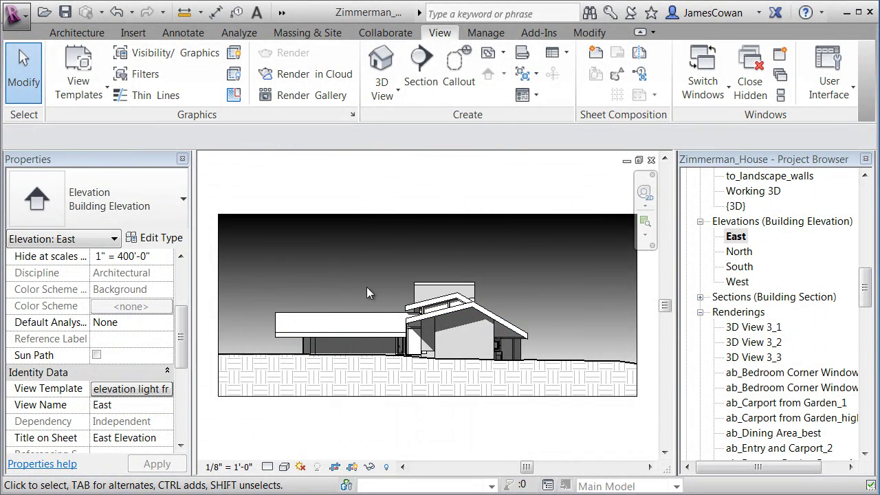
Remove the view template assignment from the East elevation by setting it to None
click(148, 389)
click(149, 390)
click(48, 167)
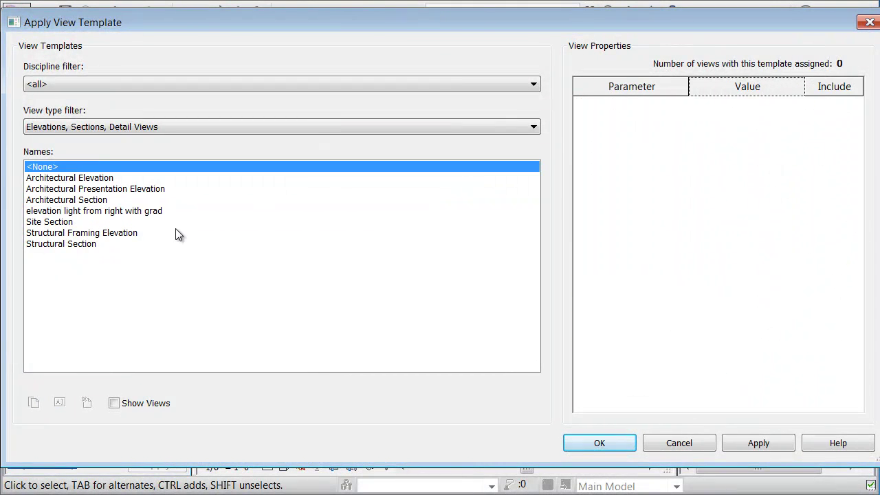
click(612, 443)
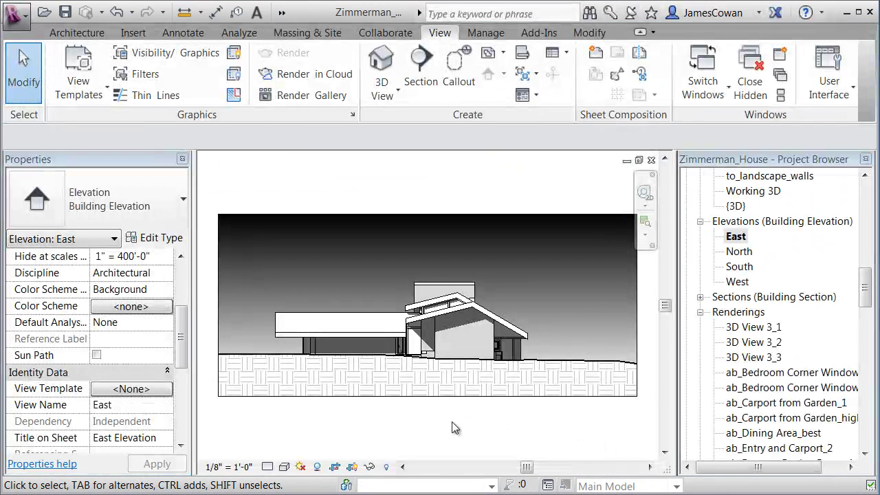
Change the East elevation's model display style to Consistent Colors in its Graphic Display Options
click(284, 468)
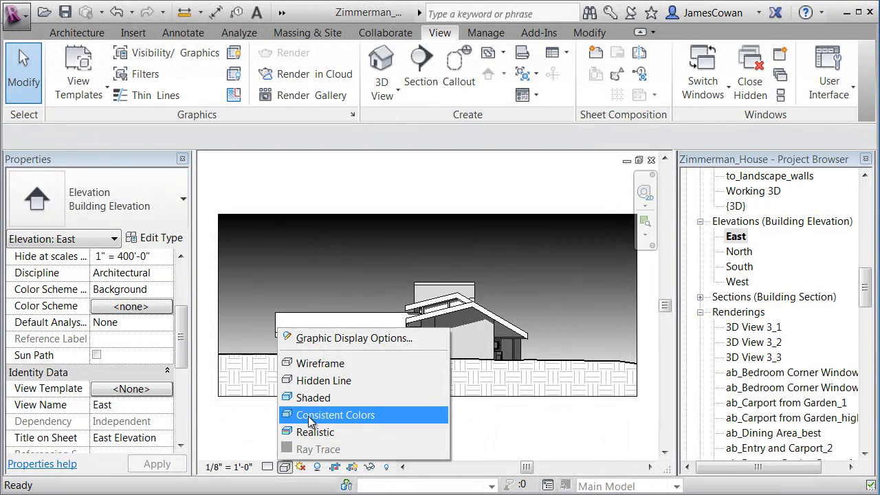
click(319, 338)
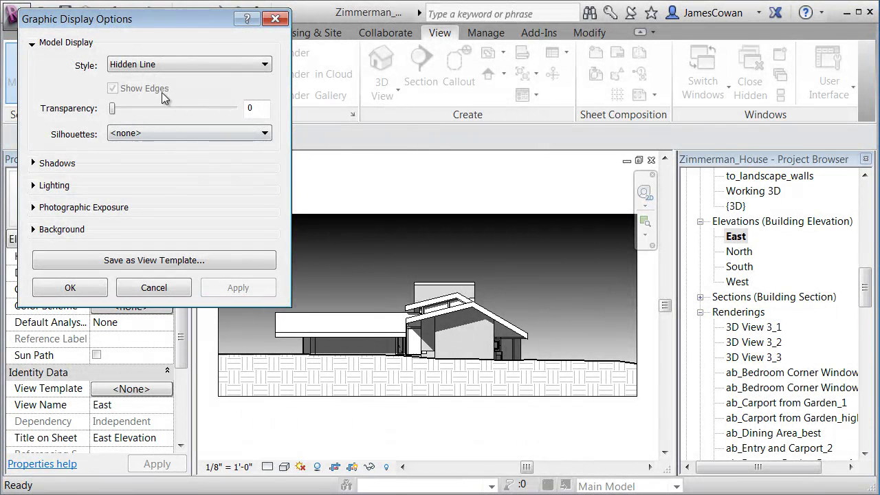
click(158, 66)
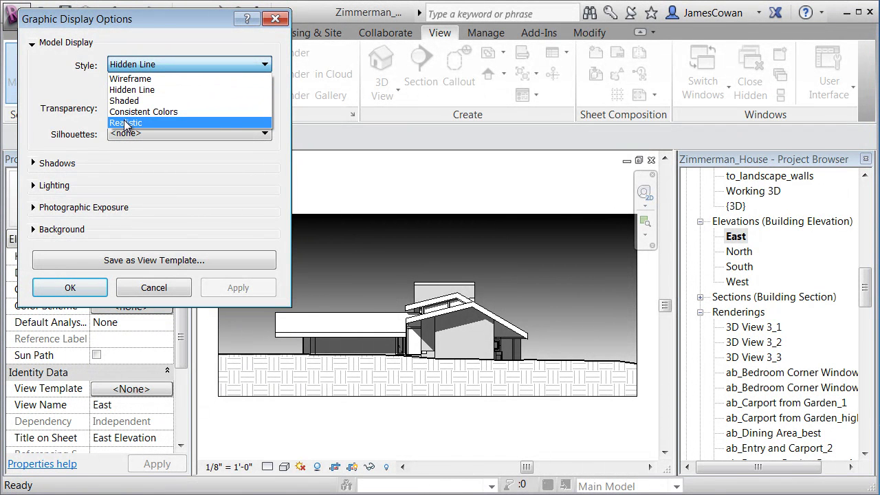
click(125, 112)
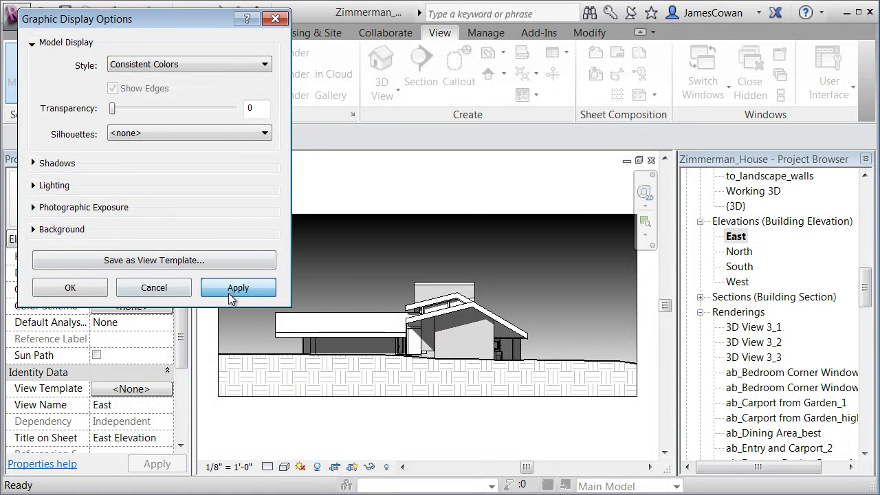
click(230, 294)
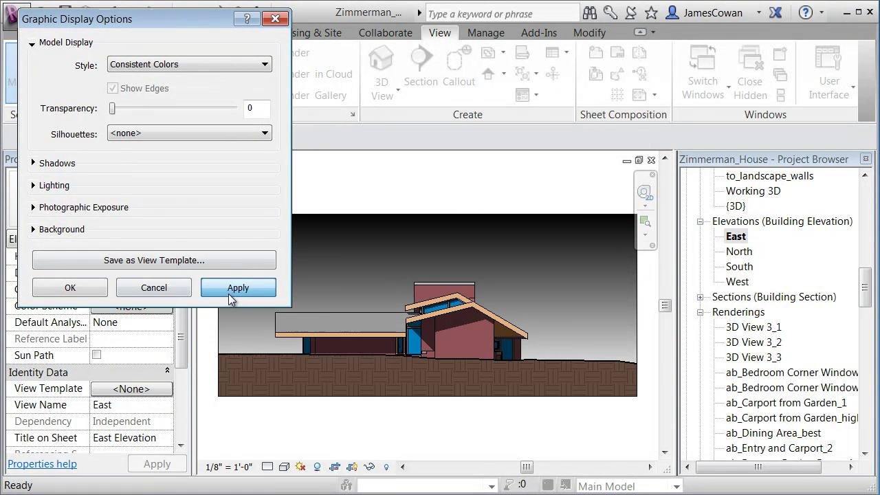
click(72, 287)
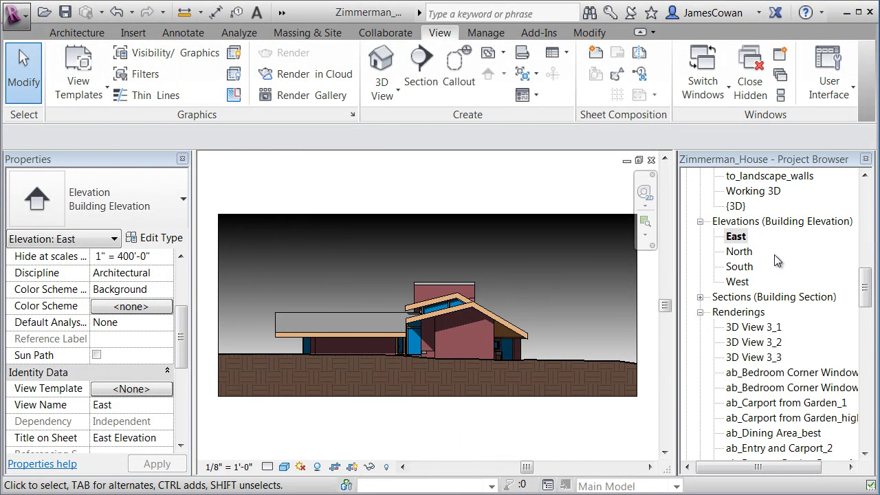
Open the North, South and West elevations, and return to East to compare its display with the template-controlled views
double_click(739, 252)
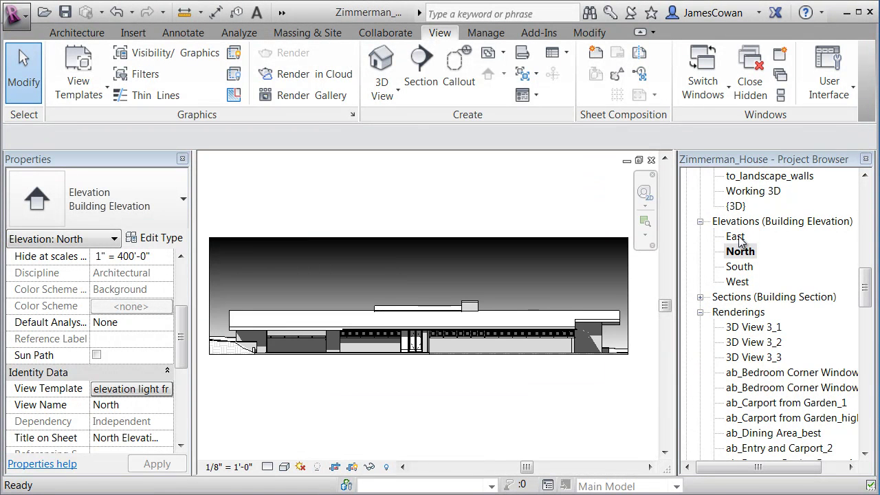
double_click(734, 268)
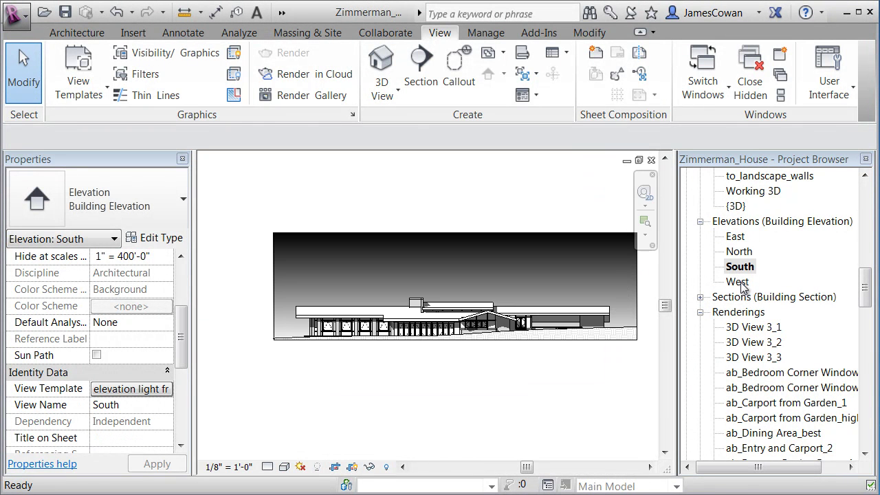
double_click(736, 282)
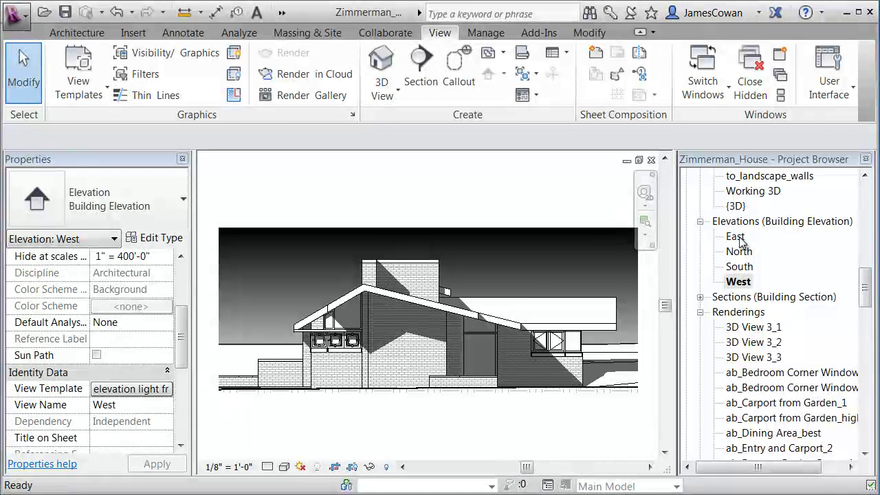
double_click(735, 237)
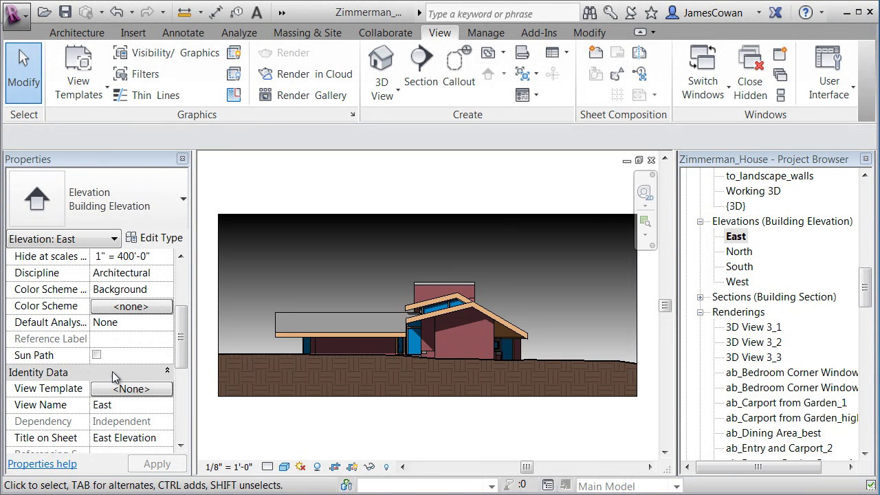